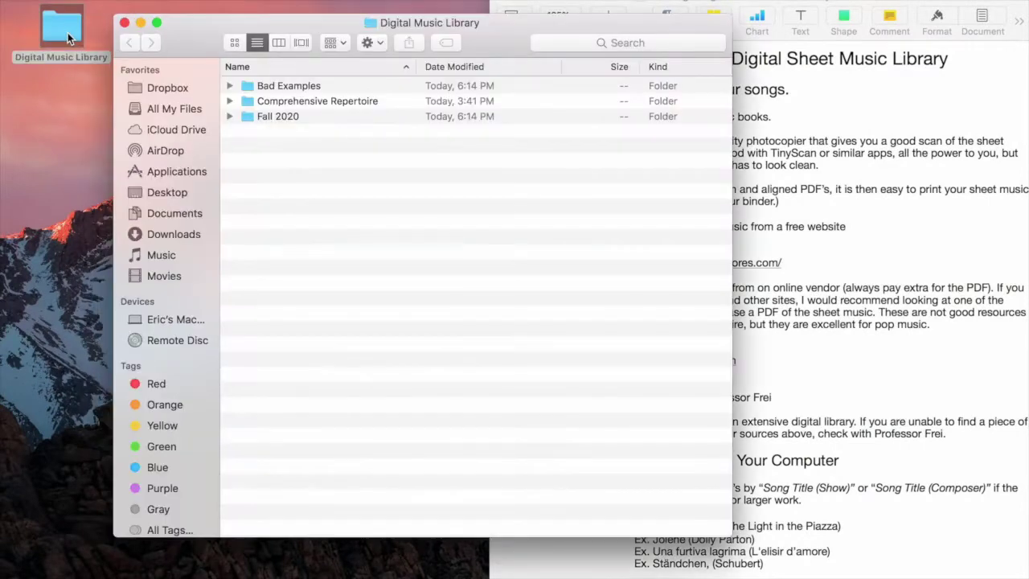
# Open the Whither Must I Wander PDF from the Bad Examples folder.
pyautogui.doubleClick(302, 87)
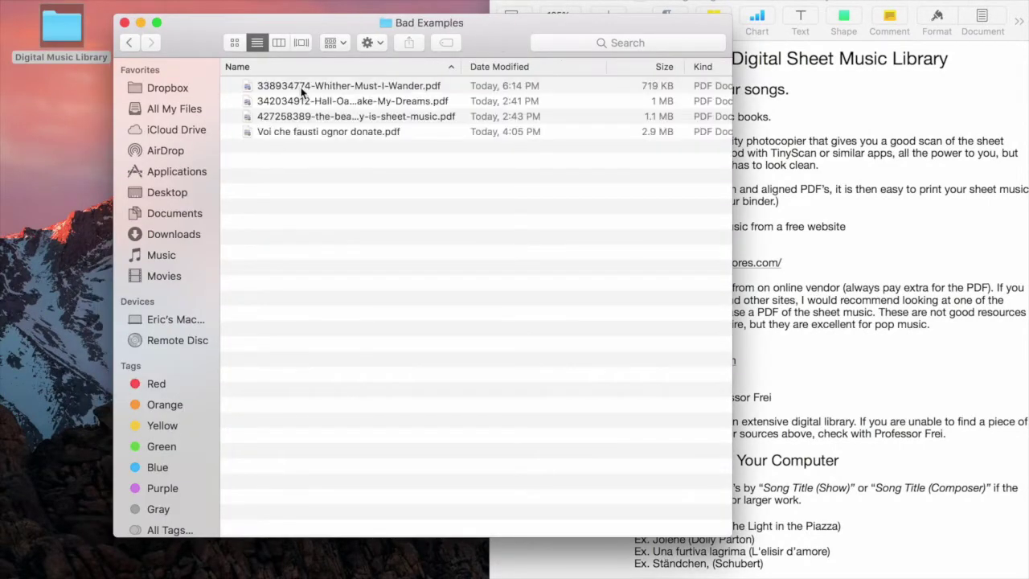
pyautogui.moveTo(304, 22); pyautogui.dragTo(201, 14)
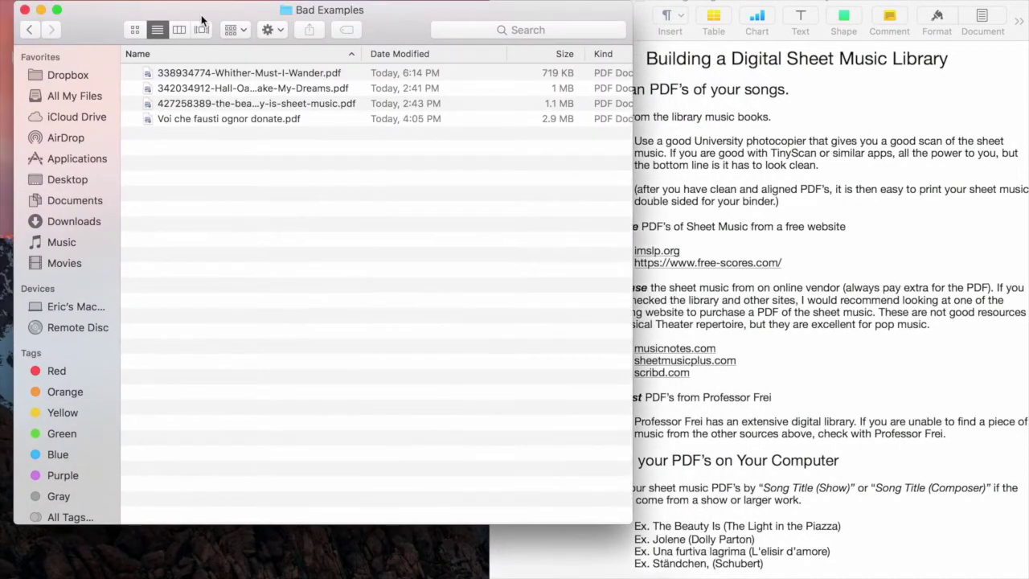
pyautogui.doubleClick(237, 73)
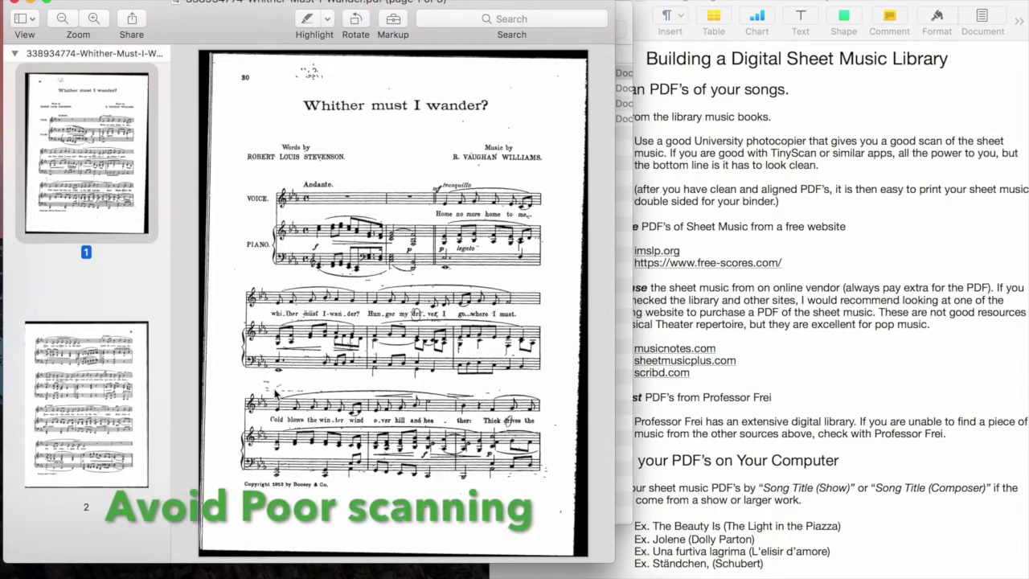
# Inspect the poor Whither Must I Wander scan, close it, and open the You Make My Dreams PDF.
pyautogui.scroll(2, 268, 398)
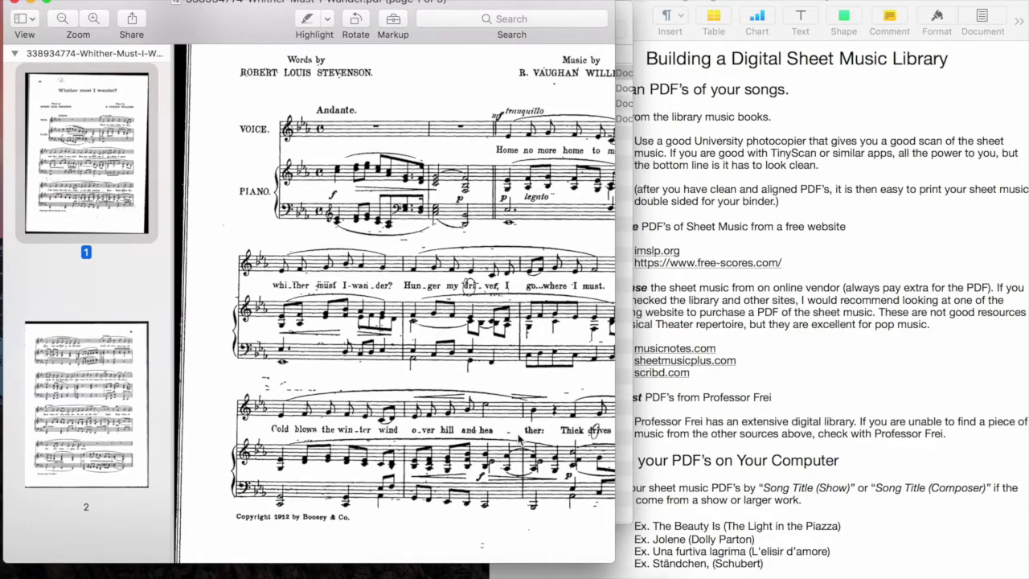
pyautogui.scroll(-3, 519, 439)
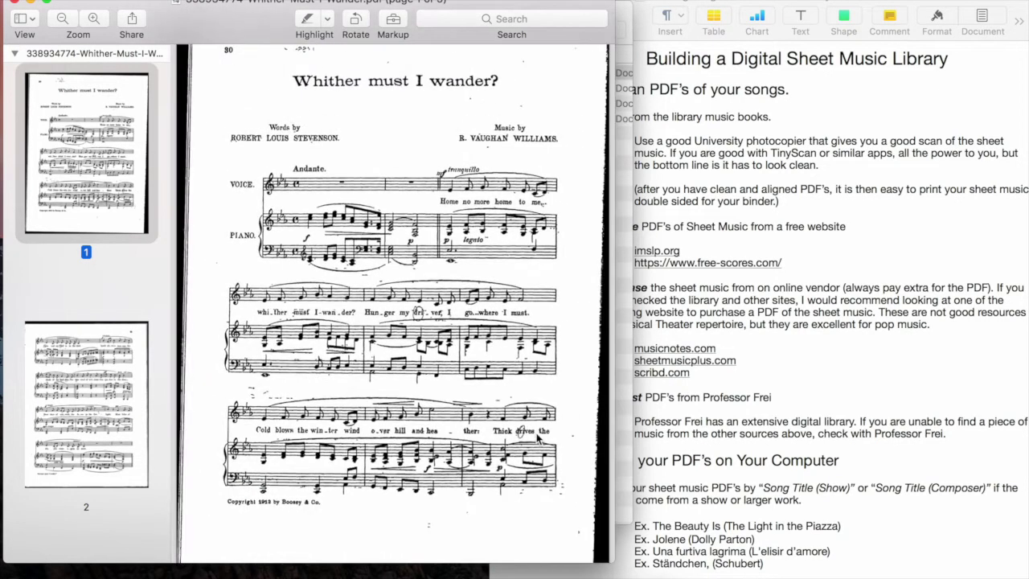
pyautogui.scroll(-2, 539, 436)
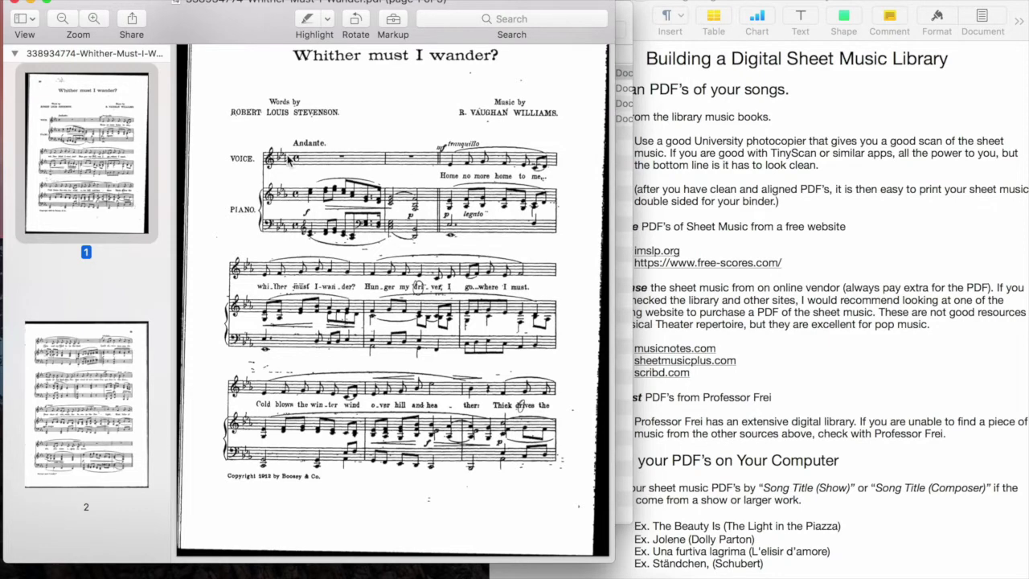
pyautogui.click(14, 2)
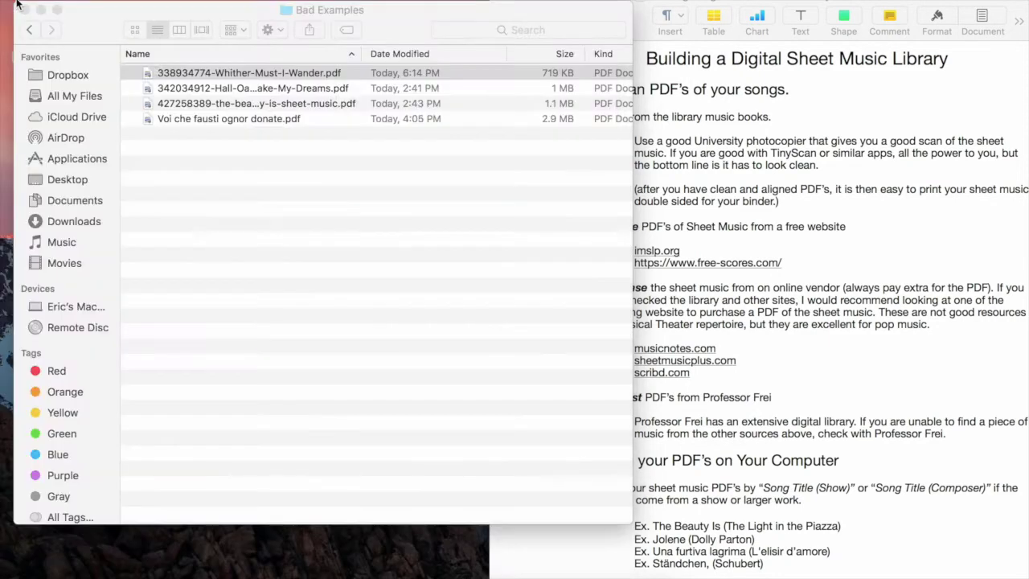
pyautogui.doubleClick(252, 88)
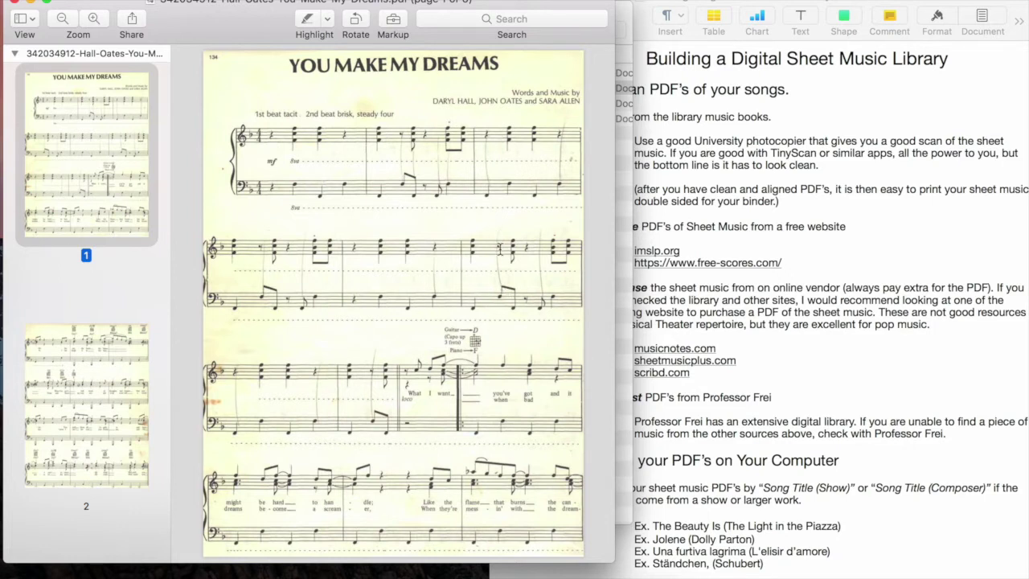
# Close You Make My Dreams and review the Voi che fausti ognor donate scan.
pyautogui.click(13, 4)
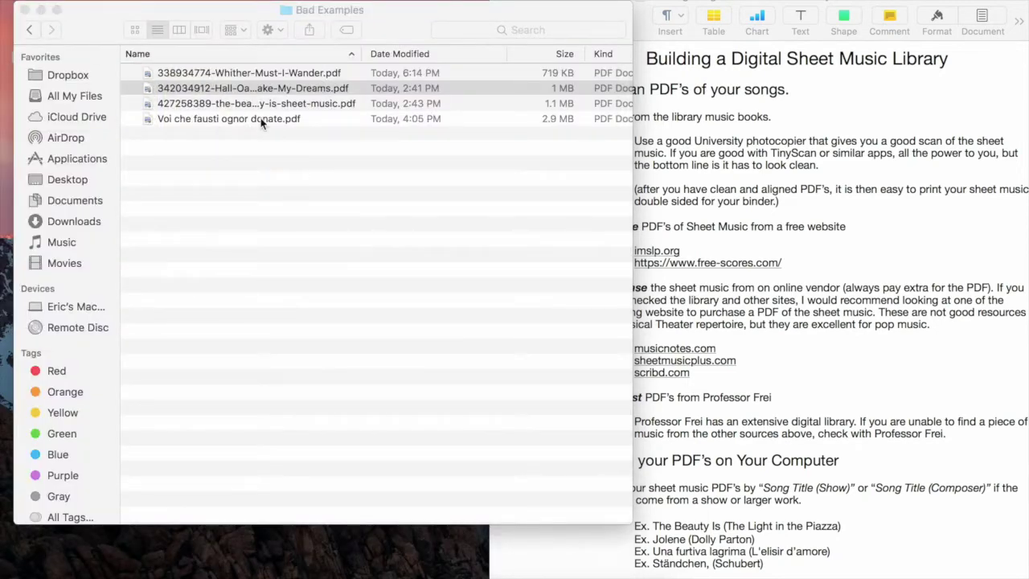
pyautogui.doubleClick(260, 119)
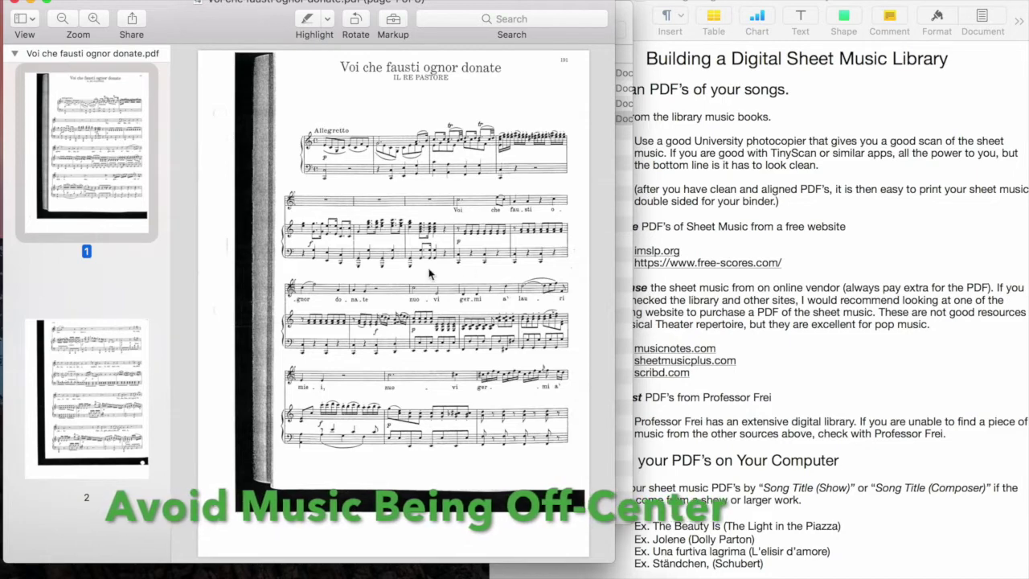
pyautogui.click(14, 5)
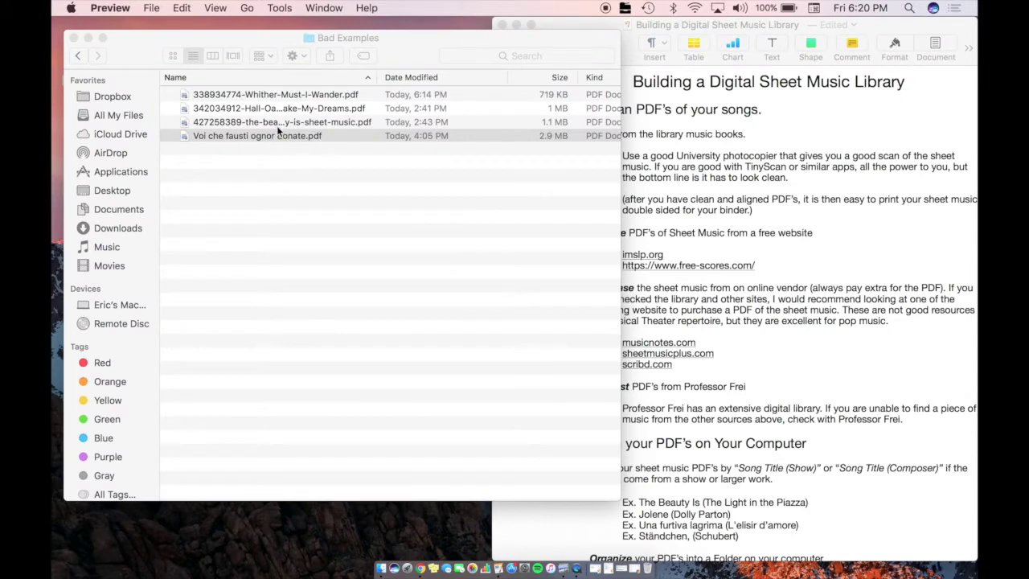
# Inspect the bad-example The Beauty Is scan, then close it.
pyautogui.doubleClick(277, 123)
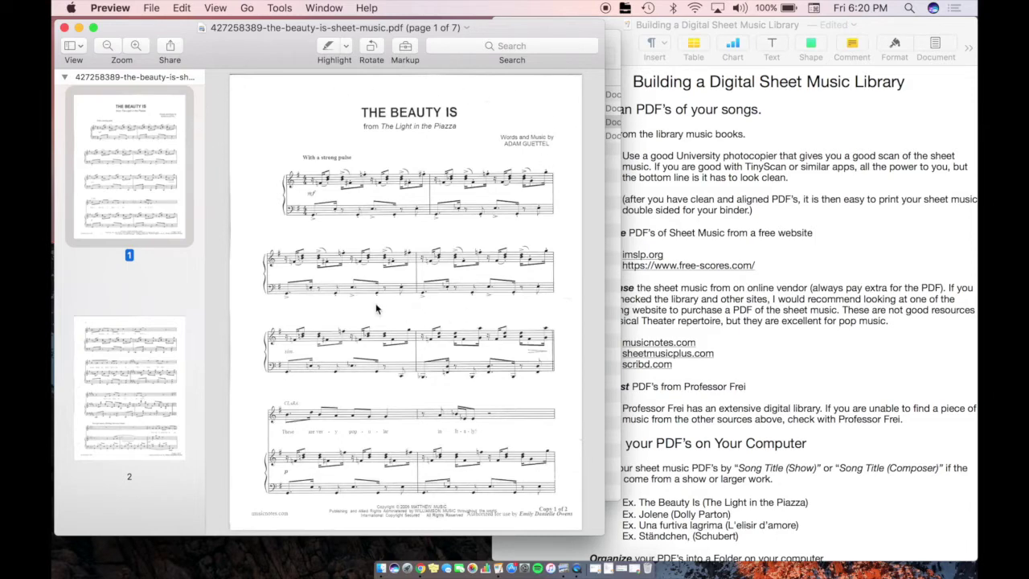
pyautogui.scroll(5, 384, 283)
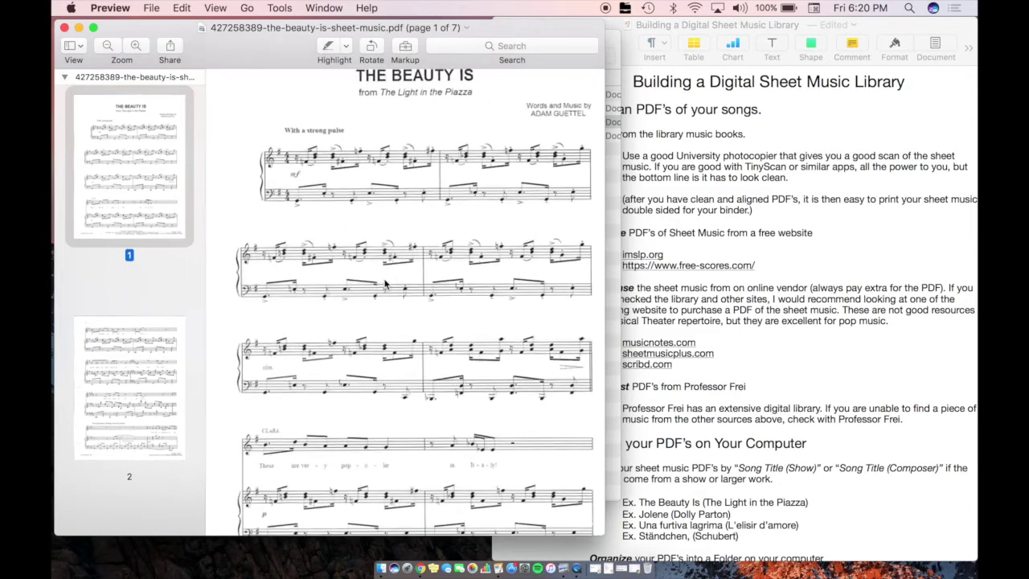
pyautogui.scroll(2, 384, 283)
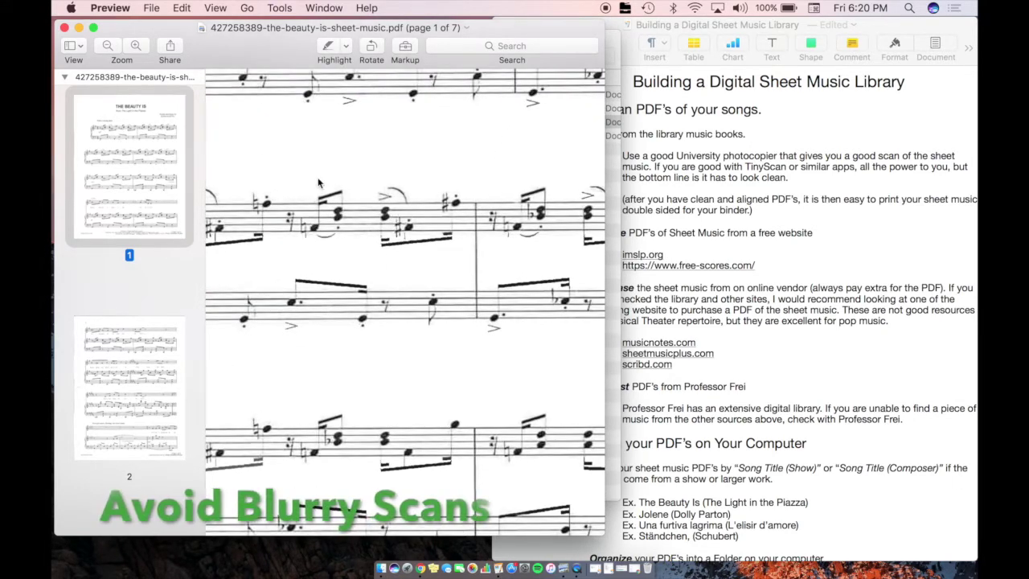
pyautogui.click(63, 28)
# Go back to Digital Music Library and open The Beauty Is (The Light in the Piazza) PDF in Fall 2020.
pyautogui.click(82, 59)
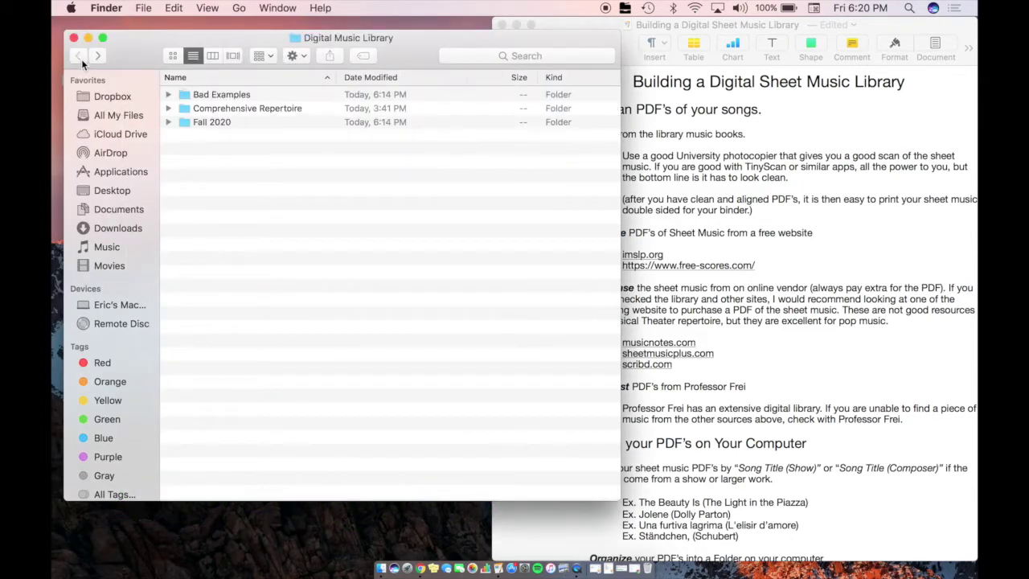
pyautogui.click(230, 126)
pyautogui.doubleClick(230, 124)
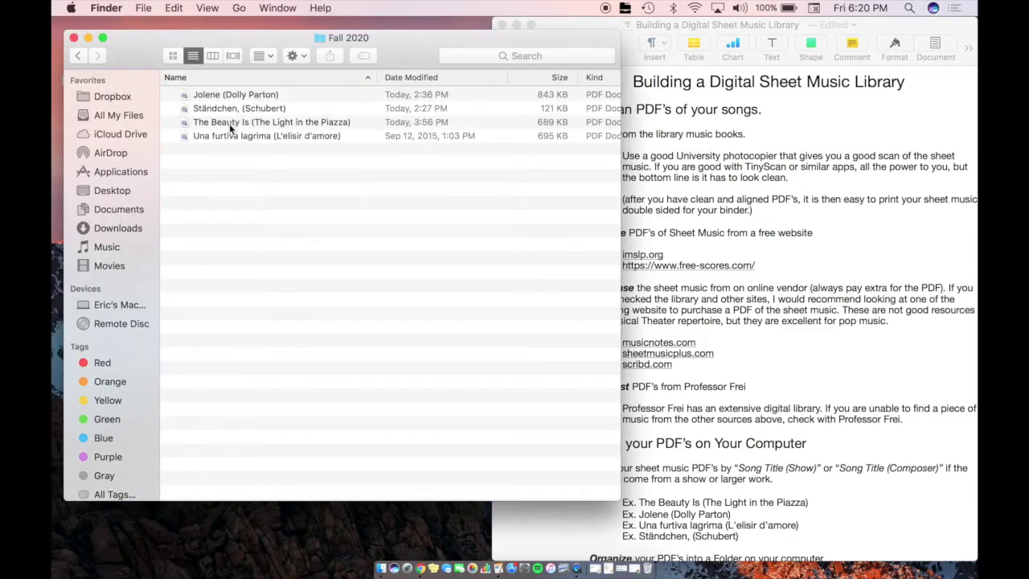
pyautogui.doubleClick(242, 123)
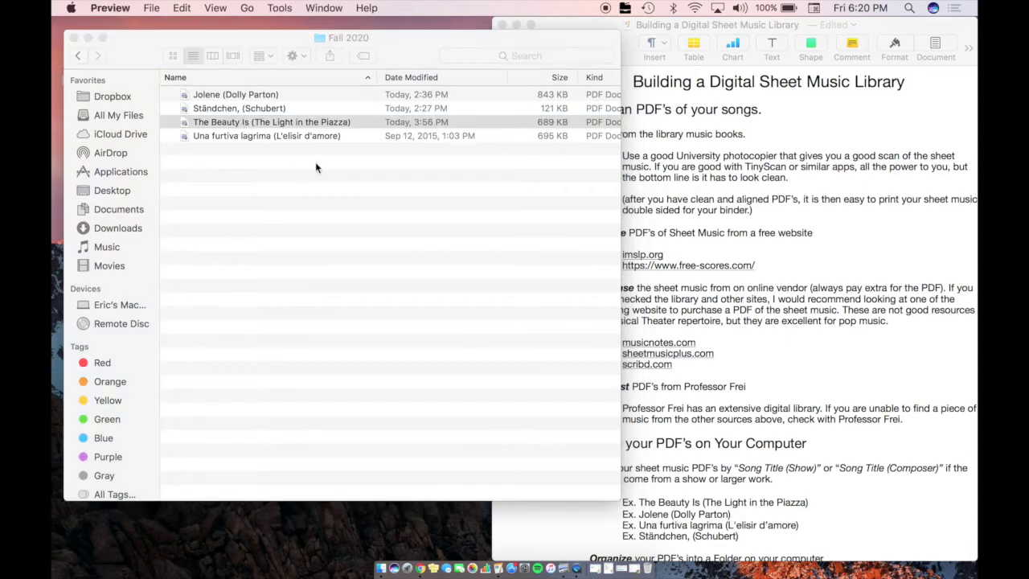
# Scroll through the clean Beauty Is scan, close it, and open the Una furtiva lagrima PDF.
pyautogui.scroll(-10, 386, 264)
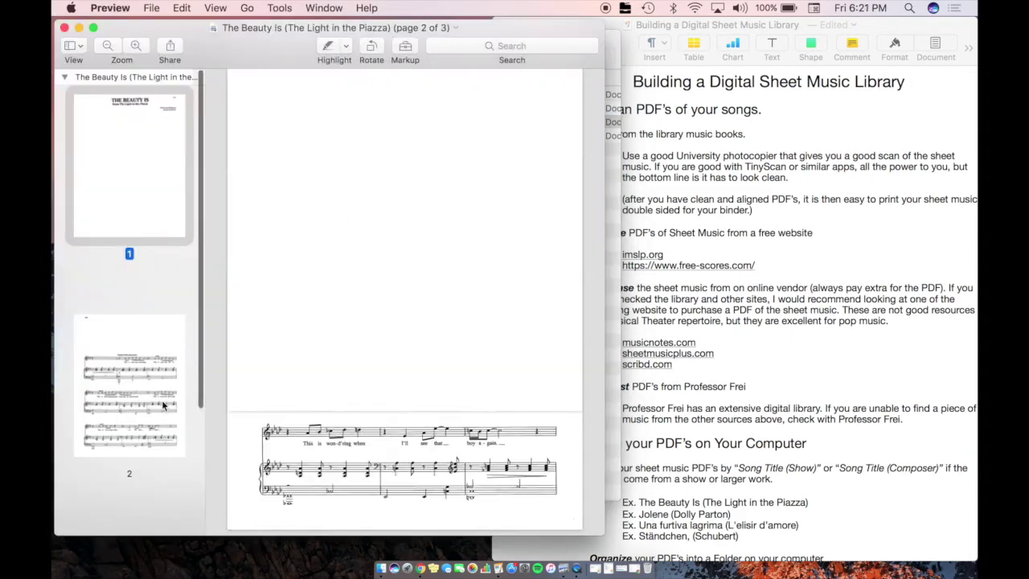
pyautogui.scroll(5, 407, 302)
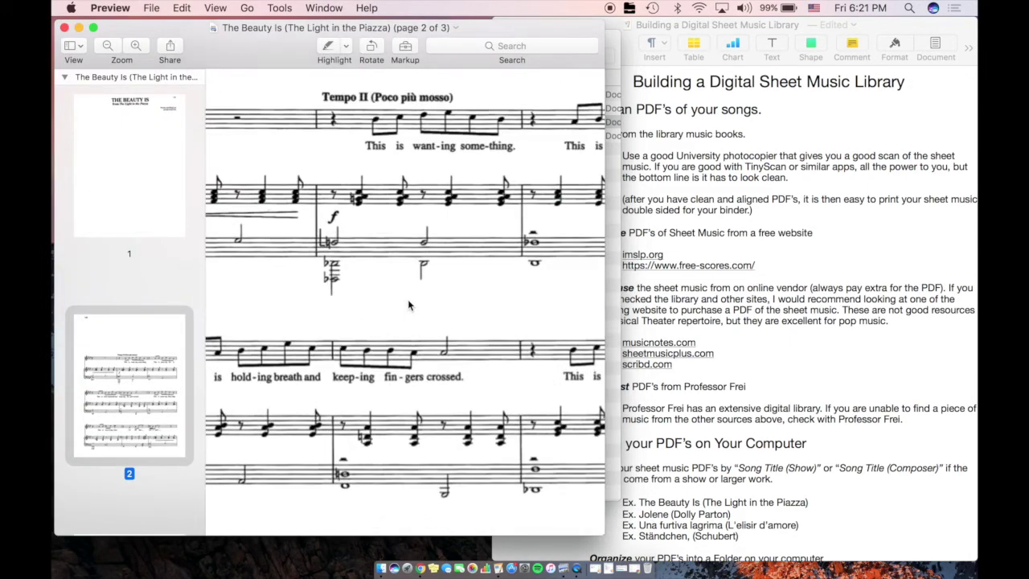
pyautogui.press('super+a')
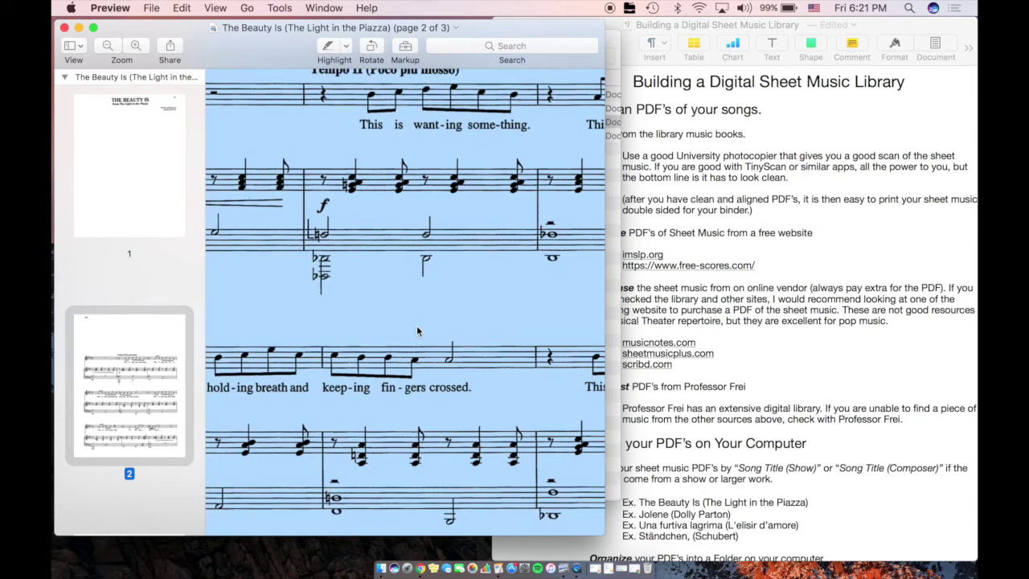
pyautogui.click(417, 324)
pyautogui.scroll(-3, 423, 340)
pyautogui.scroll(-8, 423, 340)
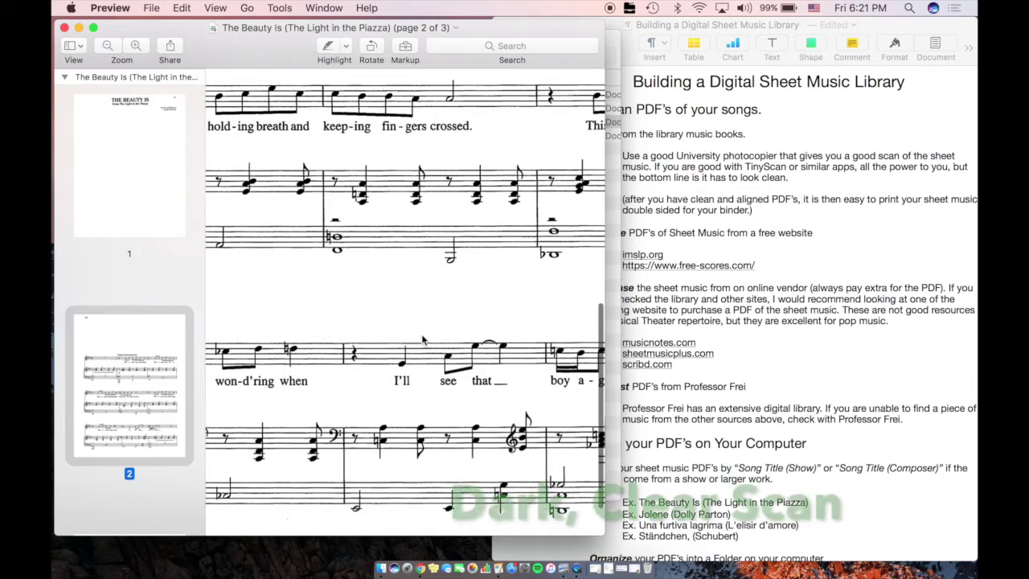
pyautogui.click(64, 28)
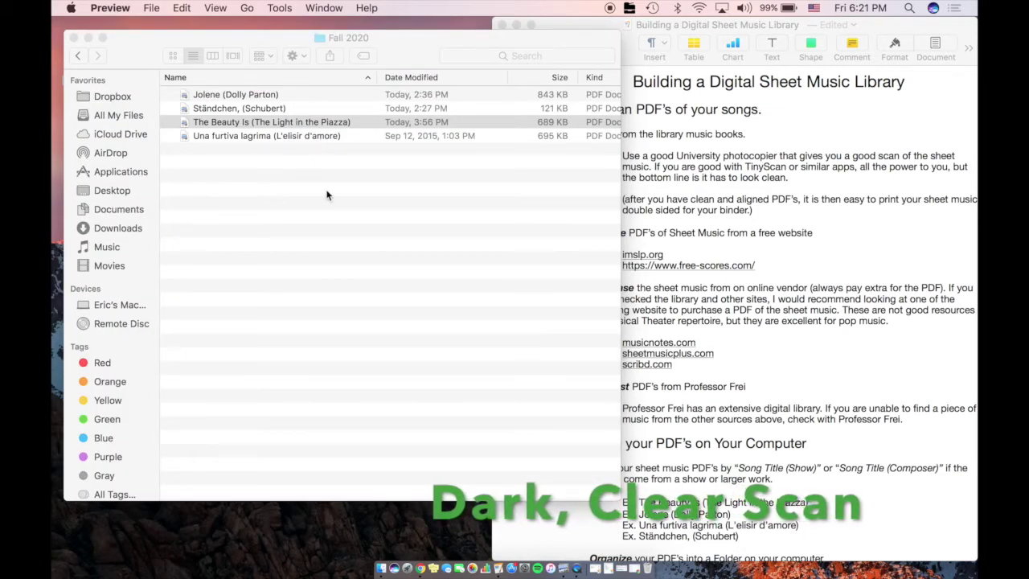
pyautogui.doubleClick(234, 136)
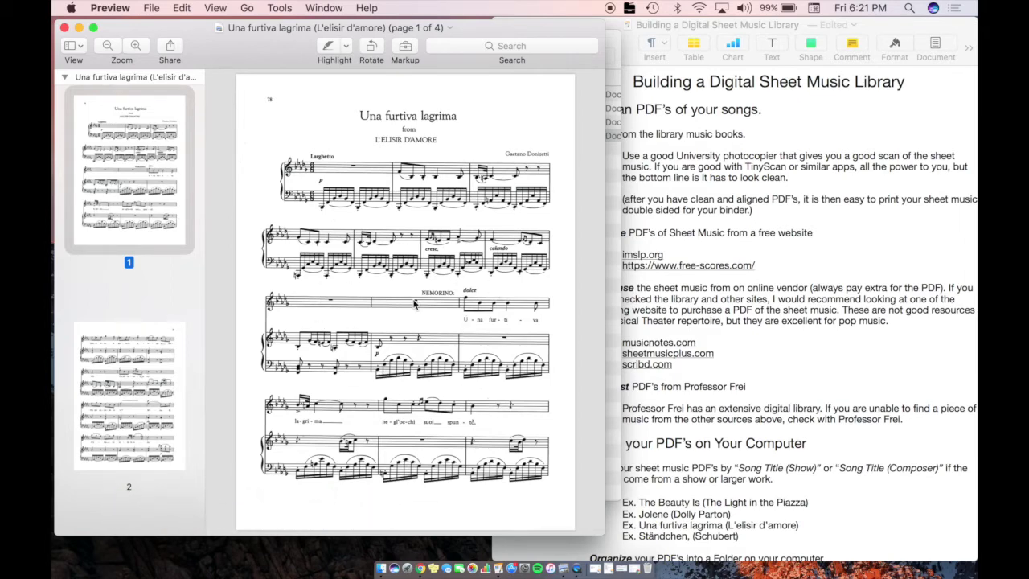
# Finish reviewing Una furtiva lagrima, close it, and open the Ständchen (Schubert) PDF.
pyautogui.scroll(-10, 423, 319)
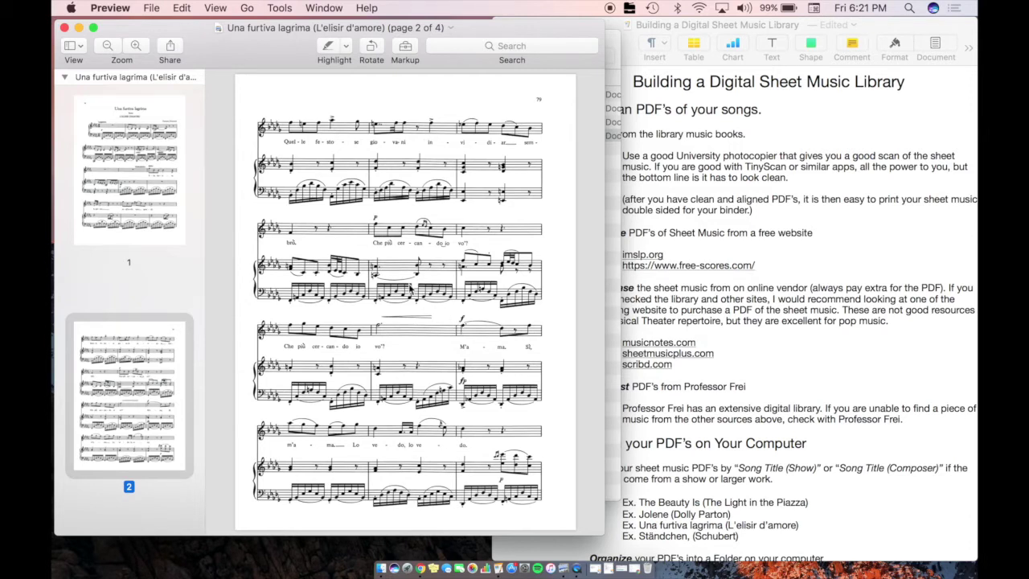
pyautogui.click(64, 28)
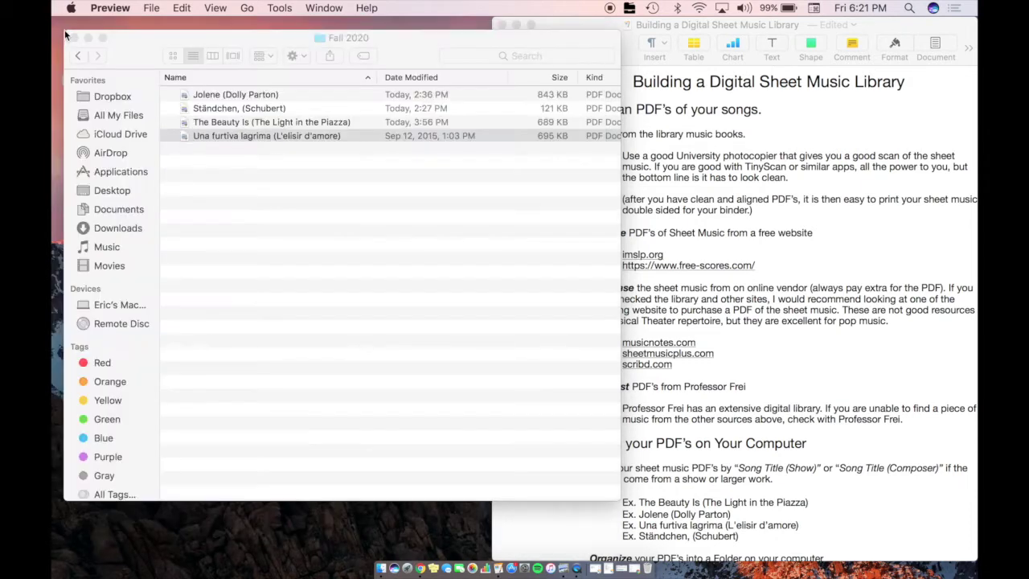
pyautogui.doubleClick(248, 111)
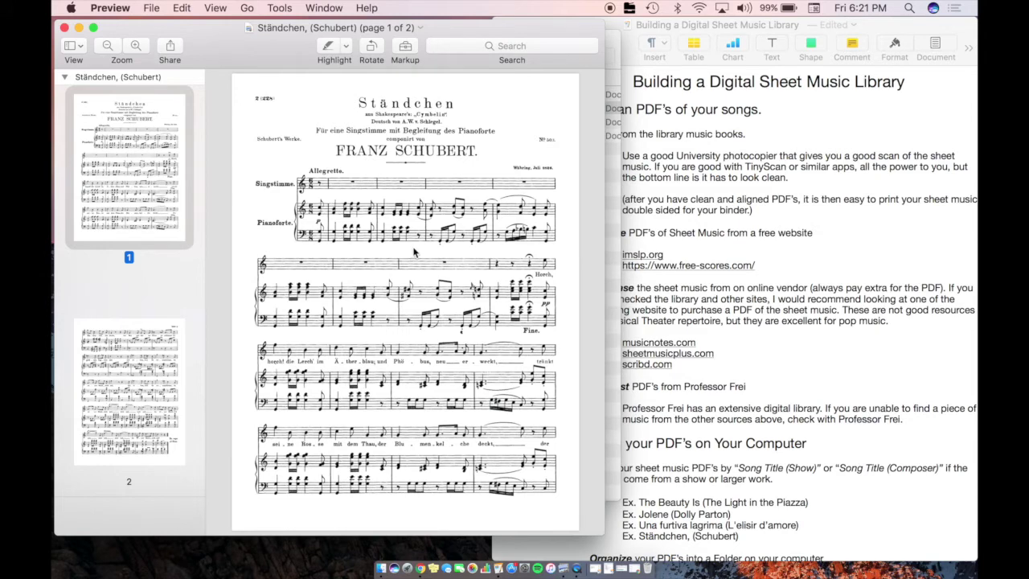
# Scroll through Ständchen, close it, and open the Jolene (Dolly Parton) PDF.
pyautogui.scroll(-10, 417, 265)
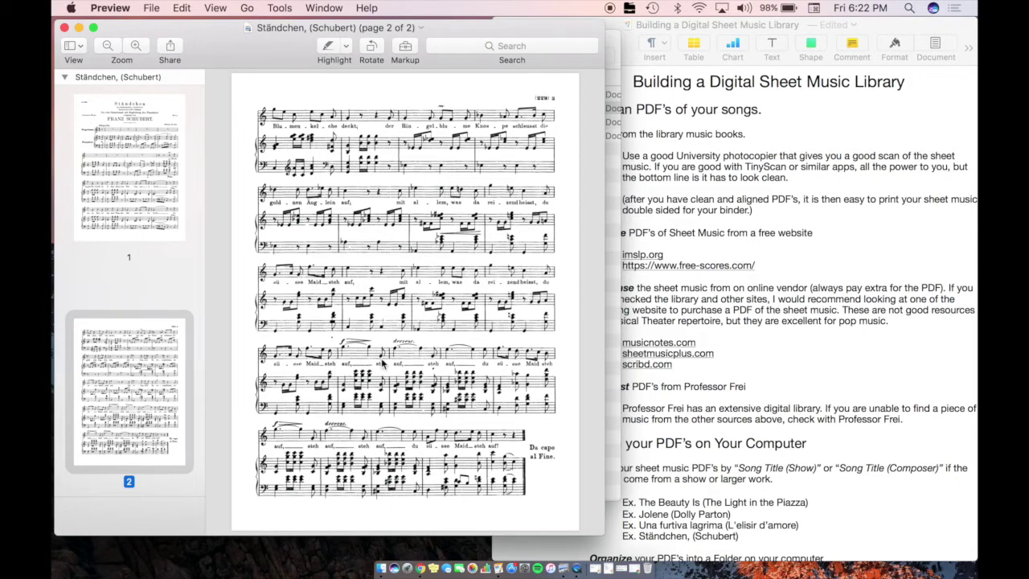
pyautogui.scroll(10, 382, 364)
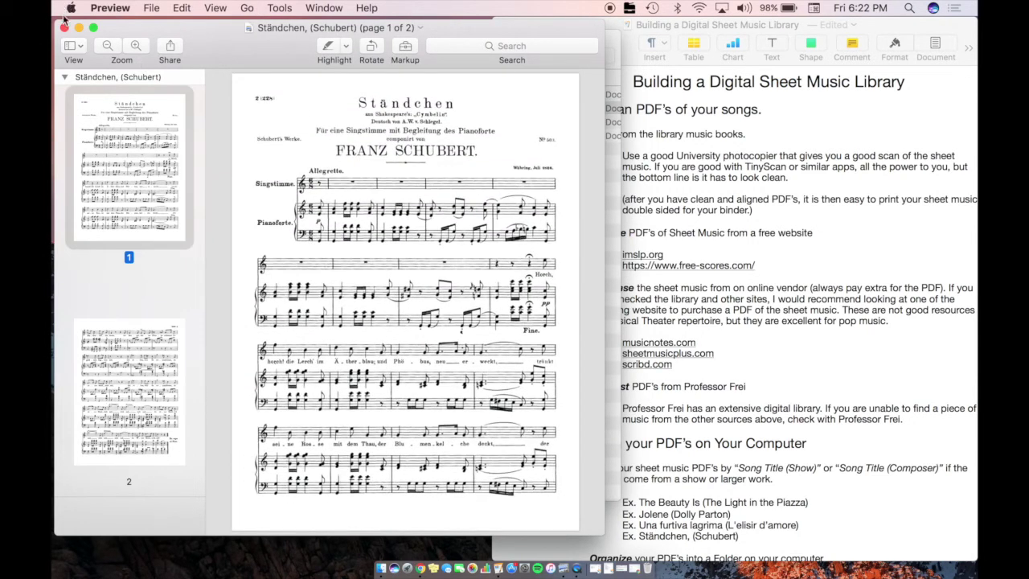
pyautogui.click(64, 27)
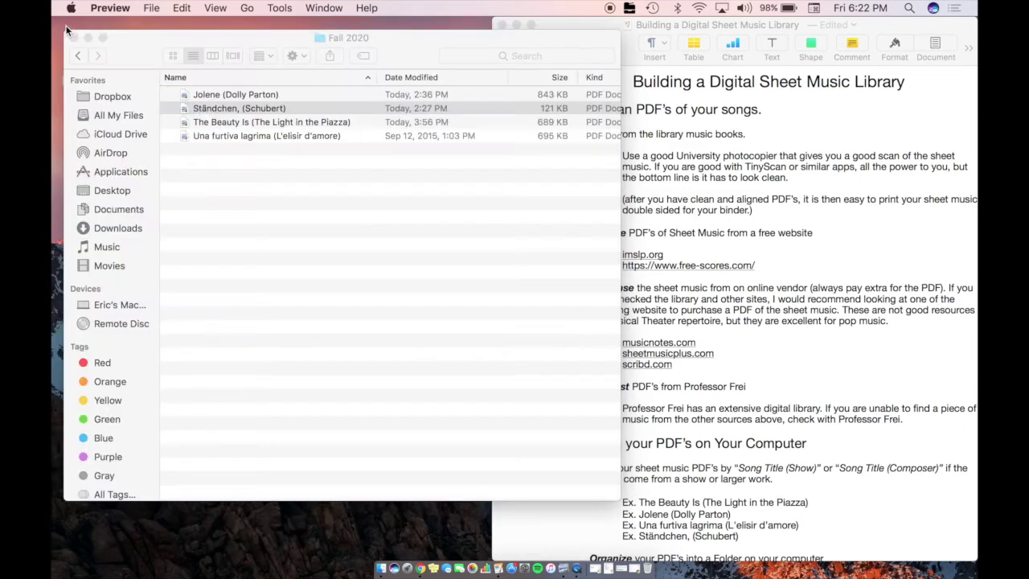
pyautogui.doubleClick(259, 95)
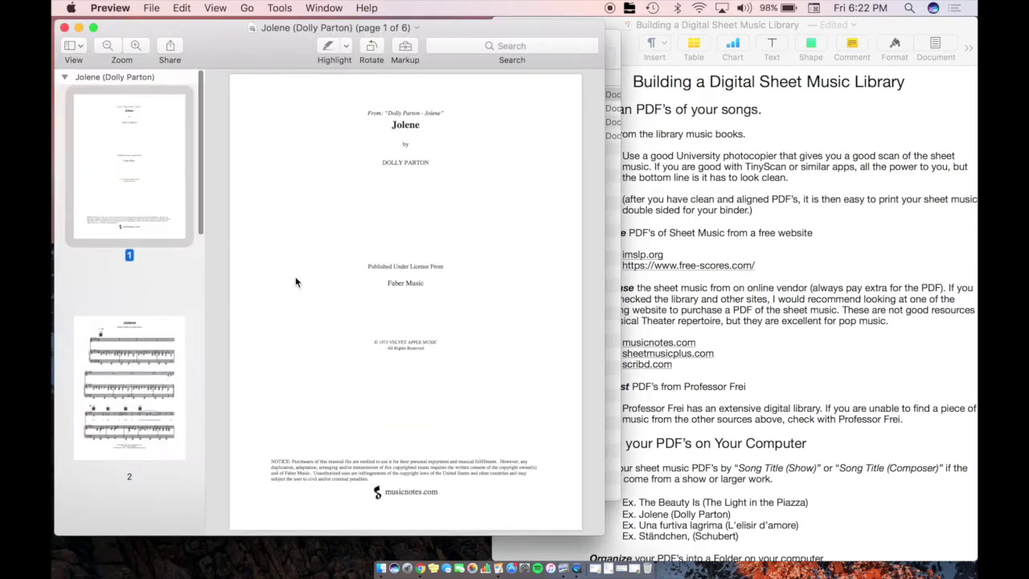
# Scroll through the pages of the Jolene (Dolly Parton) sheet music.
pyautogui.scroll(-5, 276, 269)
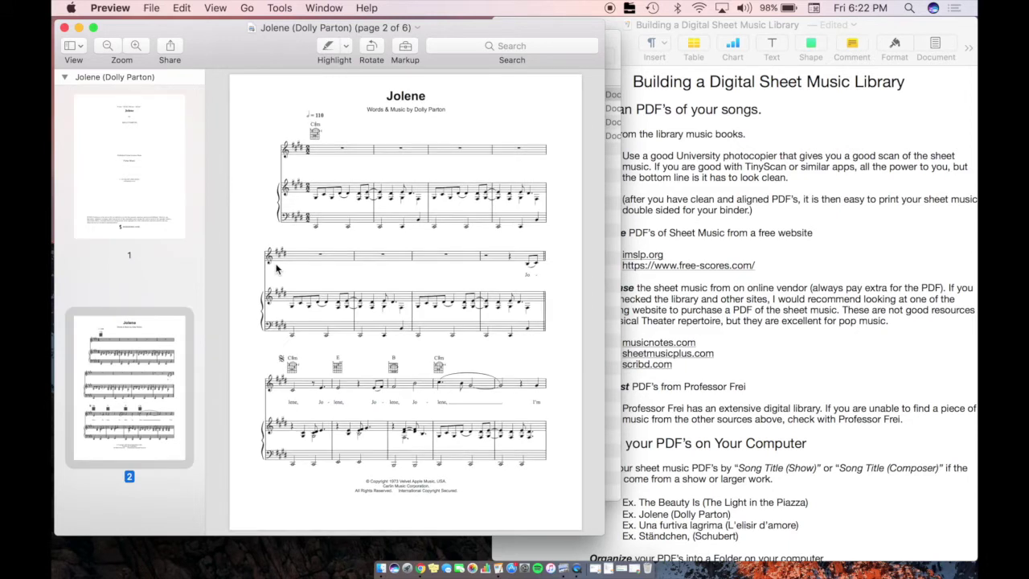
pyautogui.scroll(5, 372, 363)
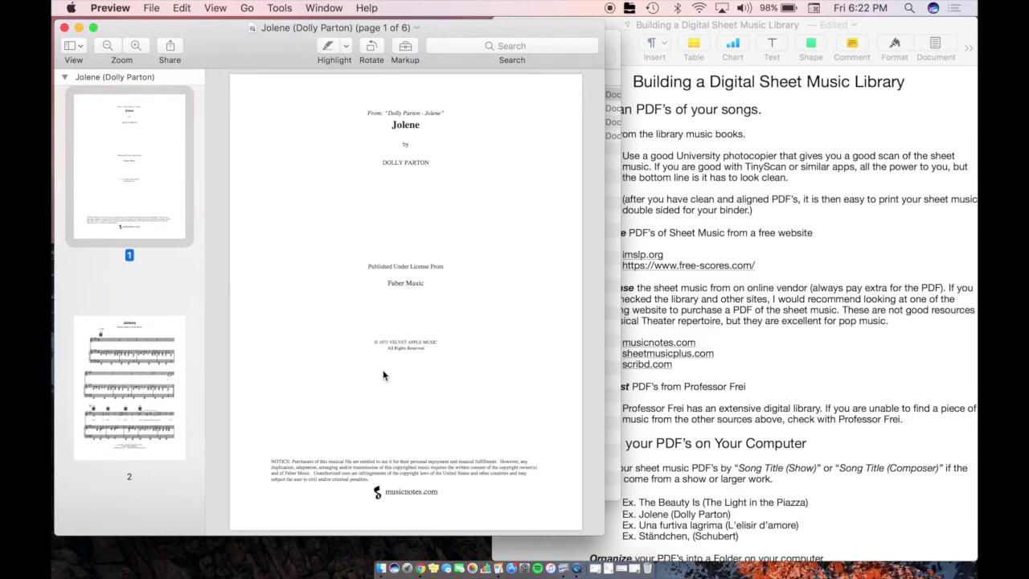
pyautogui.scroll(-5, 363, 389)
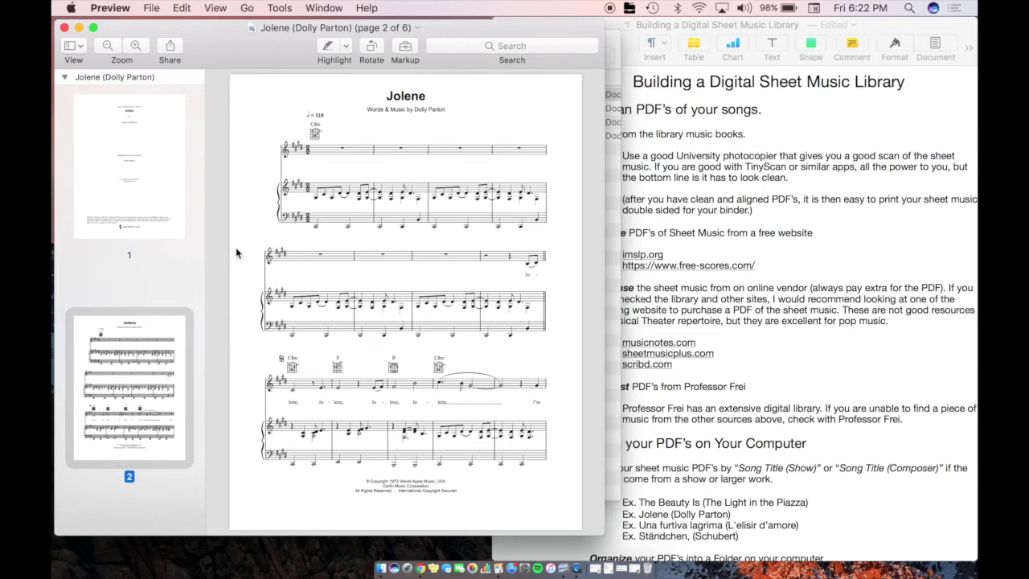
pyautogui.scroll(-10, 398, 297)
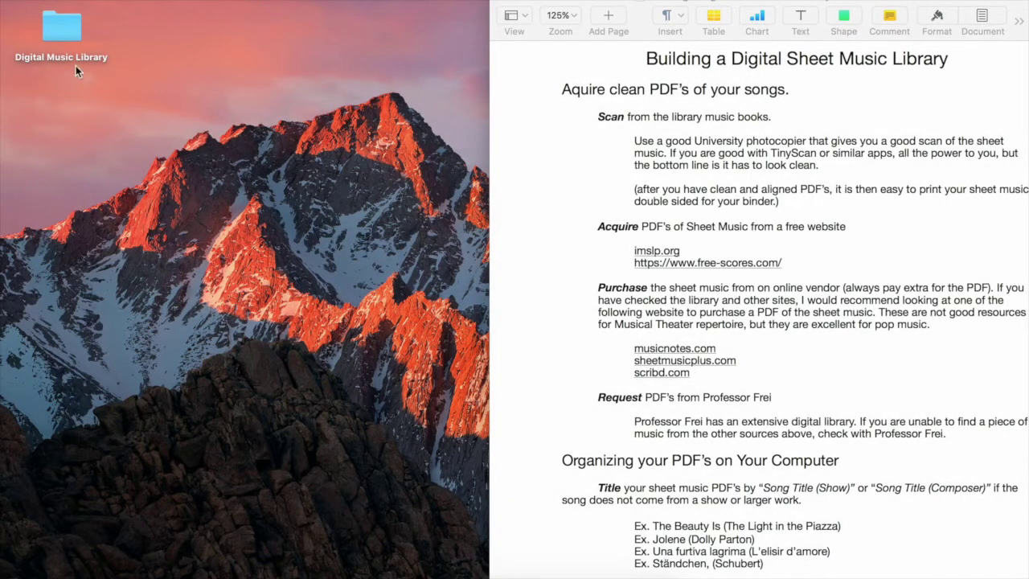
# Open Digital Music Library from the desktop, then Fall 2020 to list its four PDFs.
pyautogui.click(59, 36)
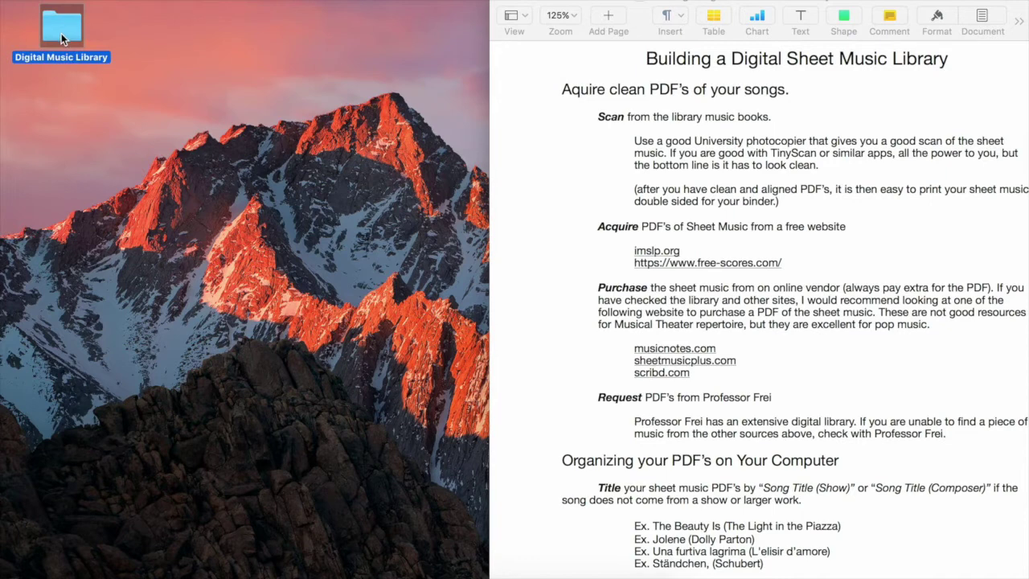
pyautogui.doubleClick(61, 32)
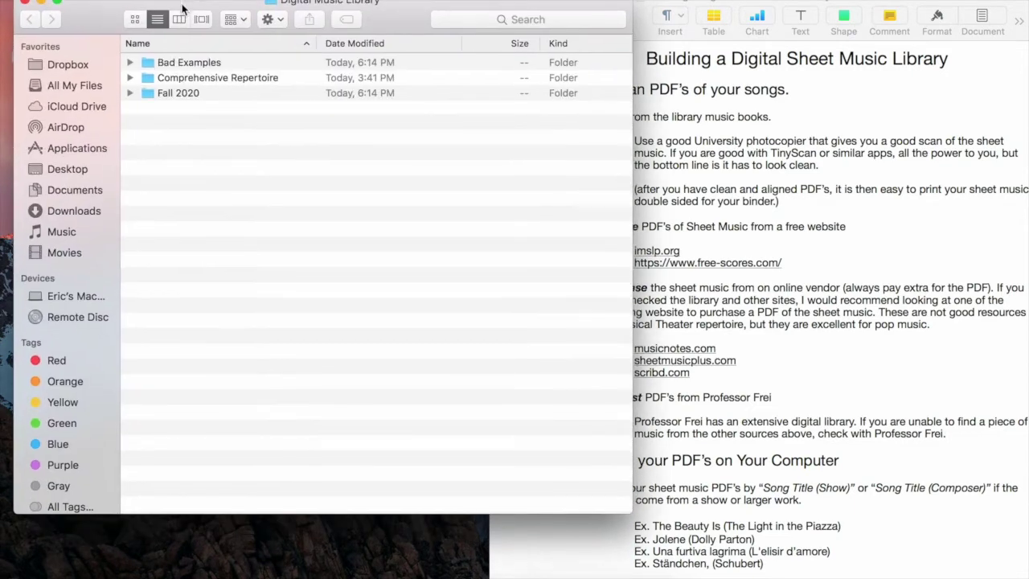
pyautogui.doubleClick(204, 94)
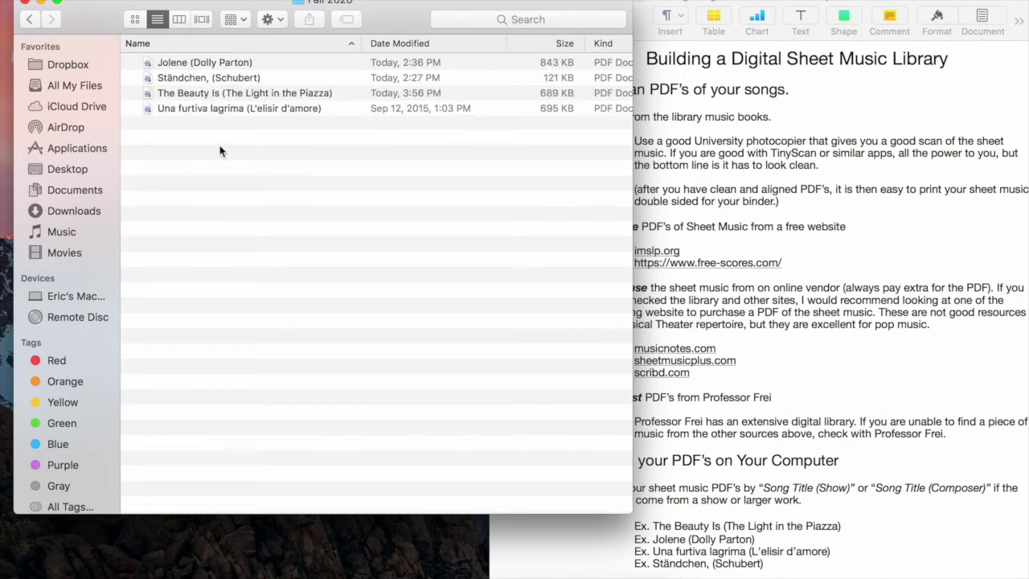
pyautogui.moveTo(220, 151)
pyautogui.mouseDown()
pyautogui.moveTo(169, 65)
pyautogui.moveTo(213, 153)
pyautogui.mouseUp()
pyautogui.click(759, 410)
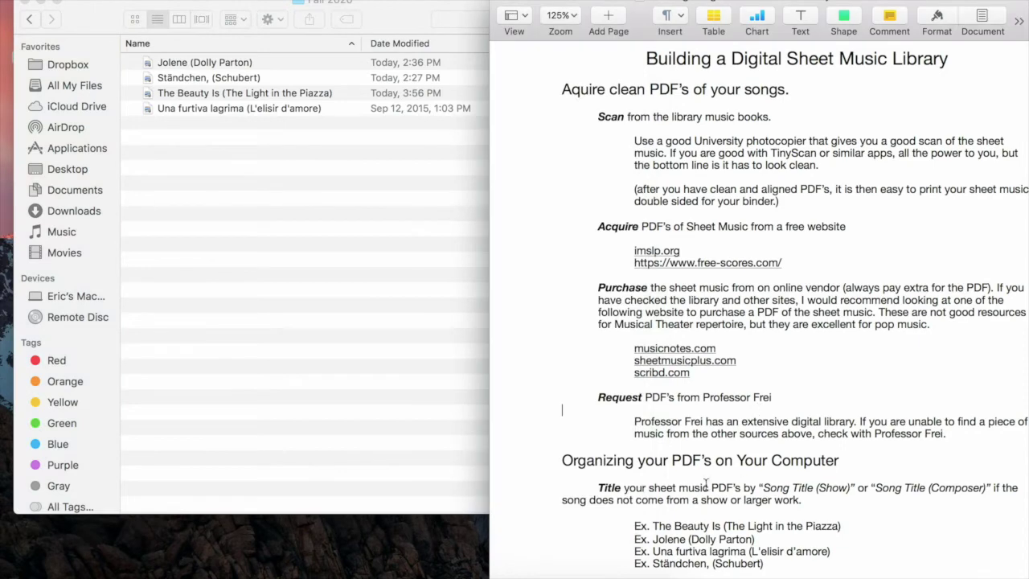
pyautogui.scroll(-2, 706, 485)
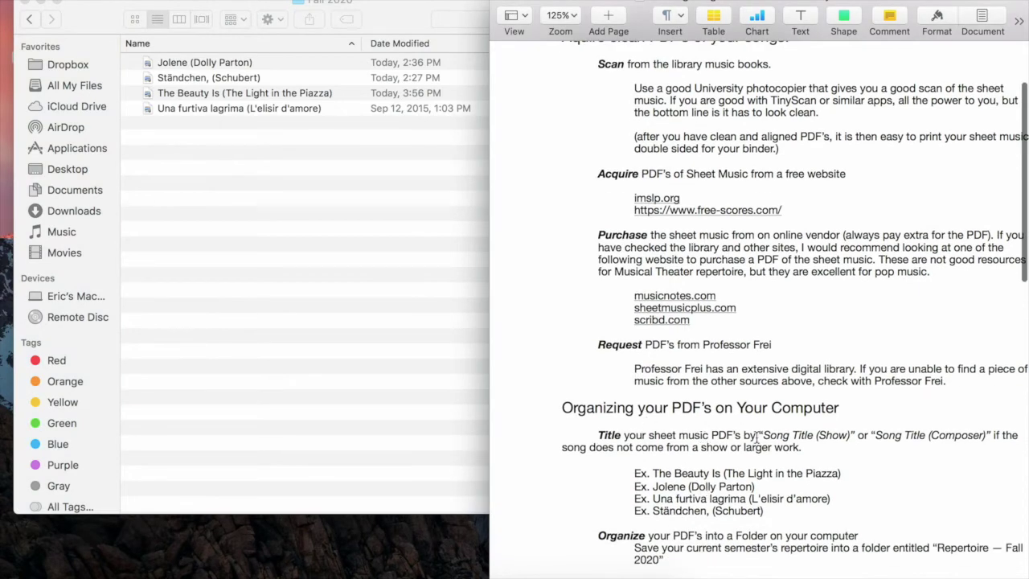
pyautogui.moveTo(763, 435); pyautogui.dragTo(852, 434)
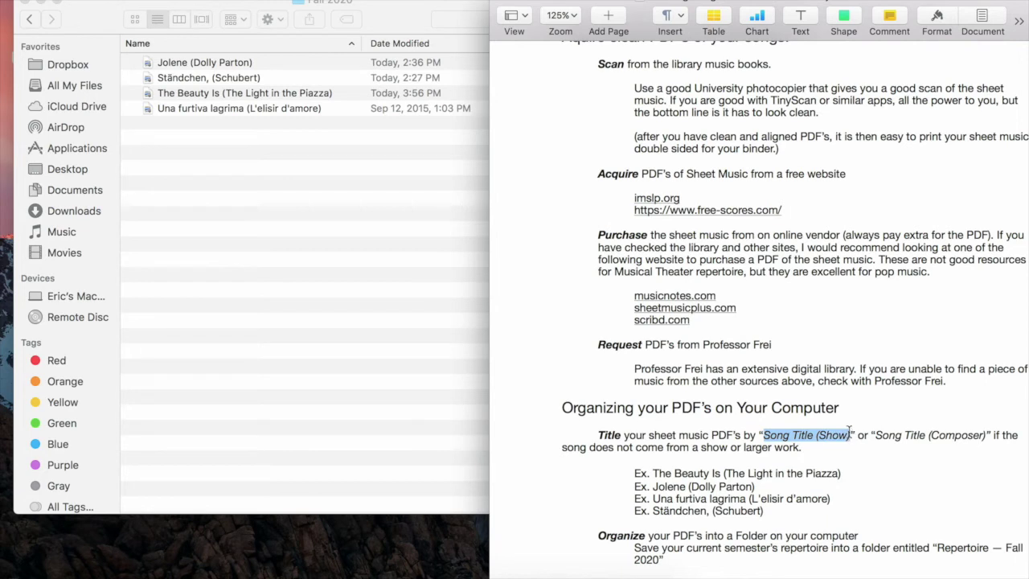
pyautogui.moveTo(871, 435); pyautogui.dragTo(994, 433)
pyautogui.click(994, 433)
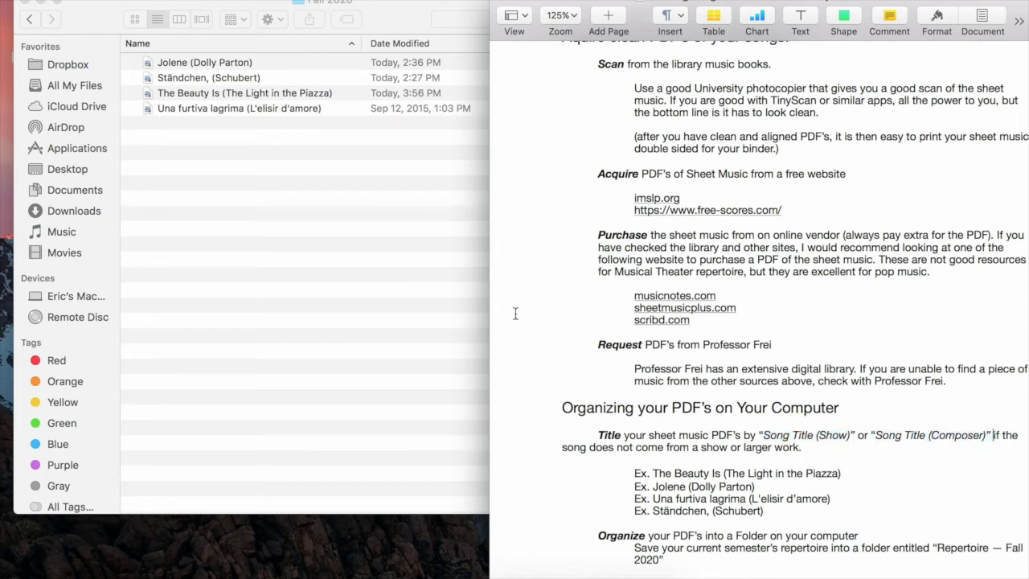
pyautogui.click(241, 202)
pyautogui.click(167, 65)
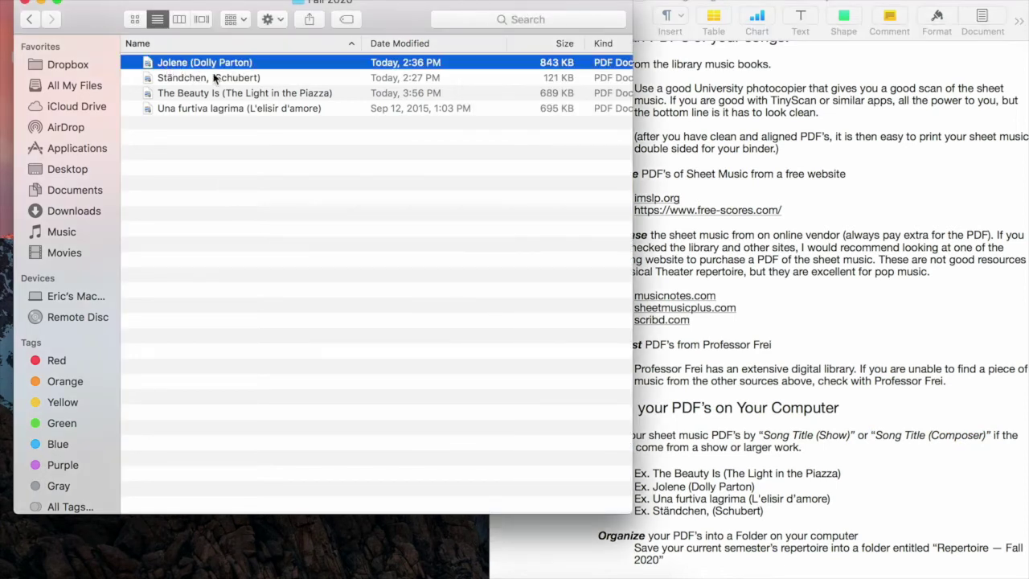
pyautogui.click(182, 81)
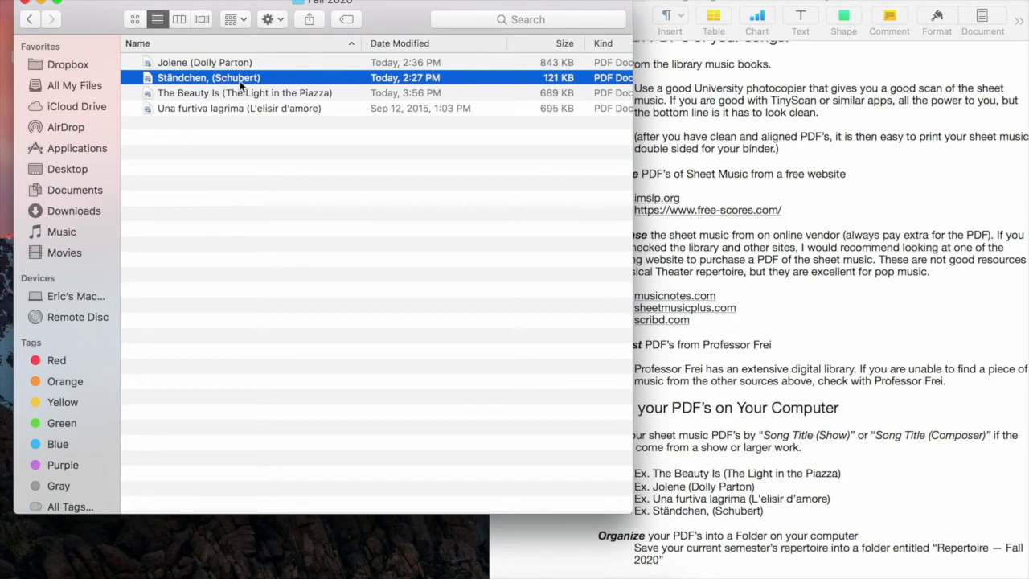
pyautogui.click(204, 94)
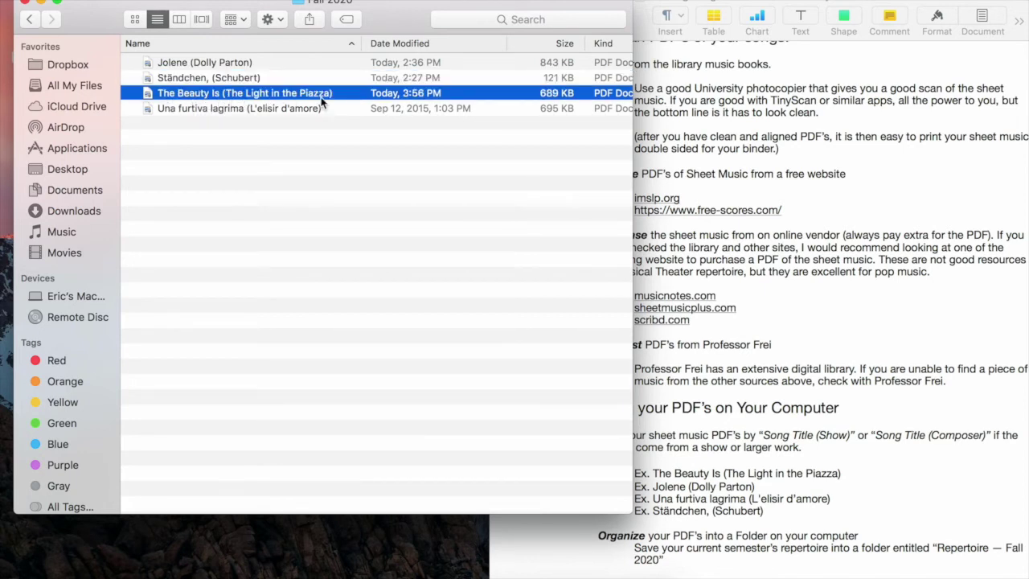
pyautogui.click(333, 132)
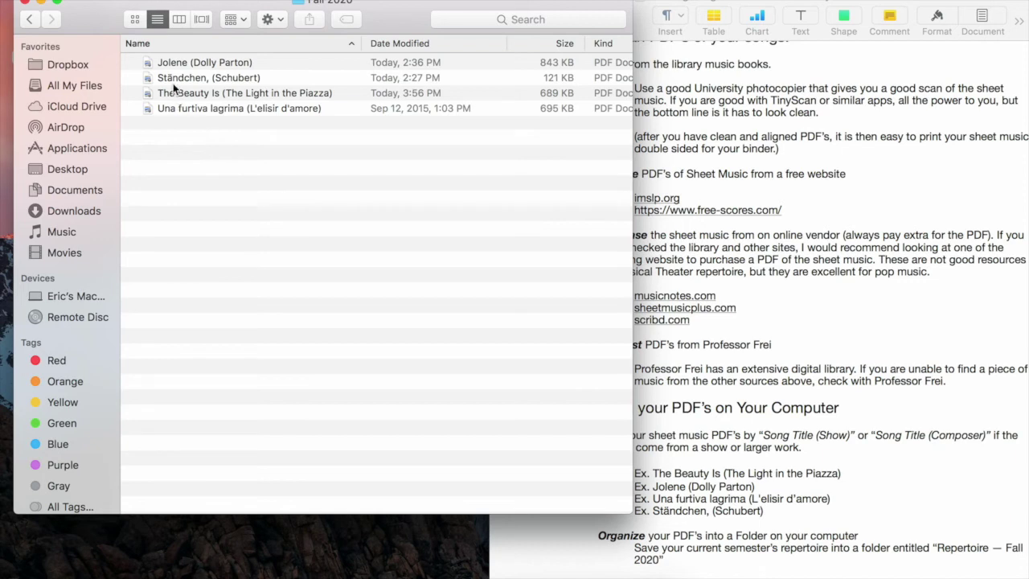
# Return to Digital Music Library, point out Comprehensive Repertoire, and select Fall 2020.
pyautogui.click(29, 20)
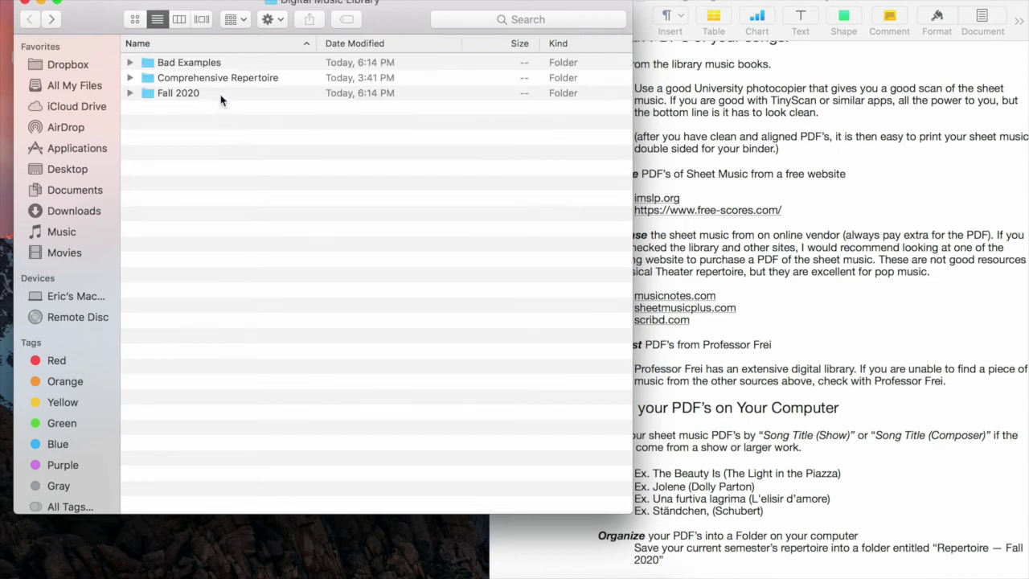
pyautogui.click(222, 81)
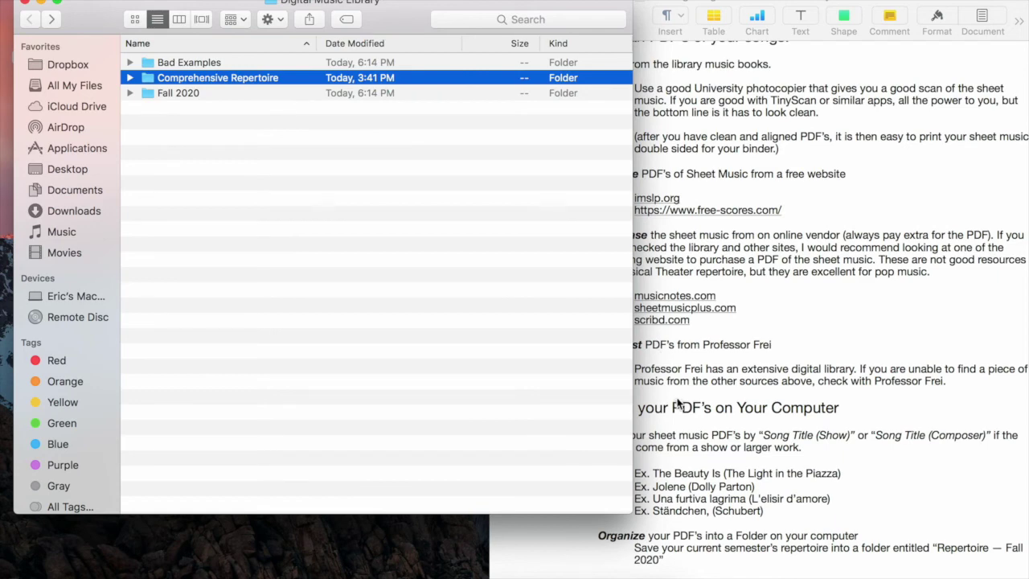
pyautogui.click(603, 429)
pyautogui.scroll(-5, 603, 435)
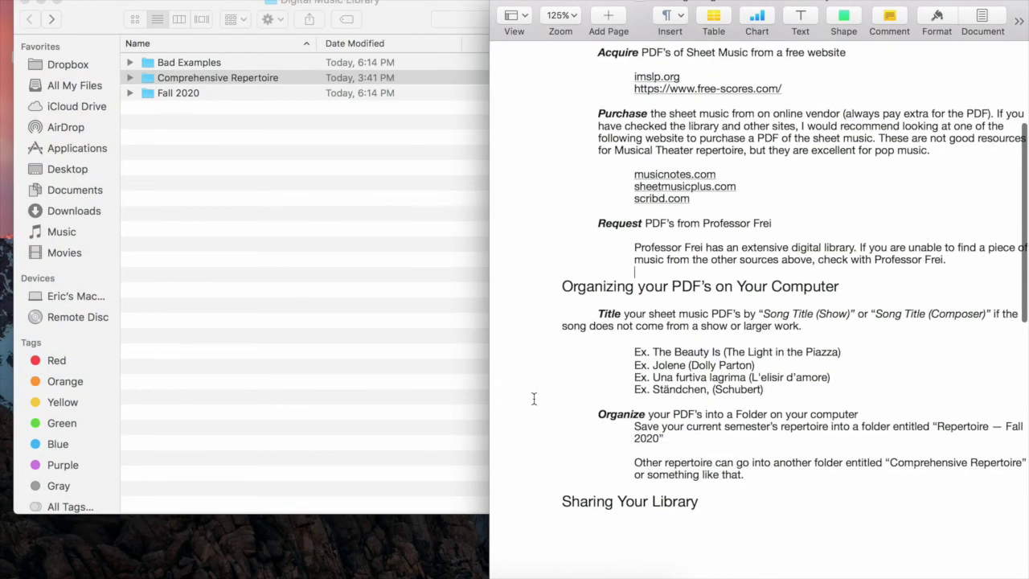
pyautogui.click(290, 241)
pyautogui.click(199, 95)
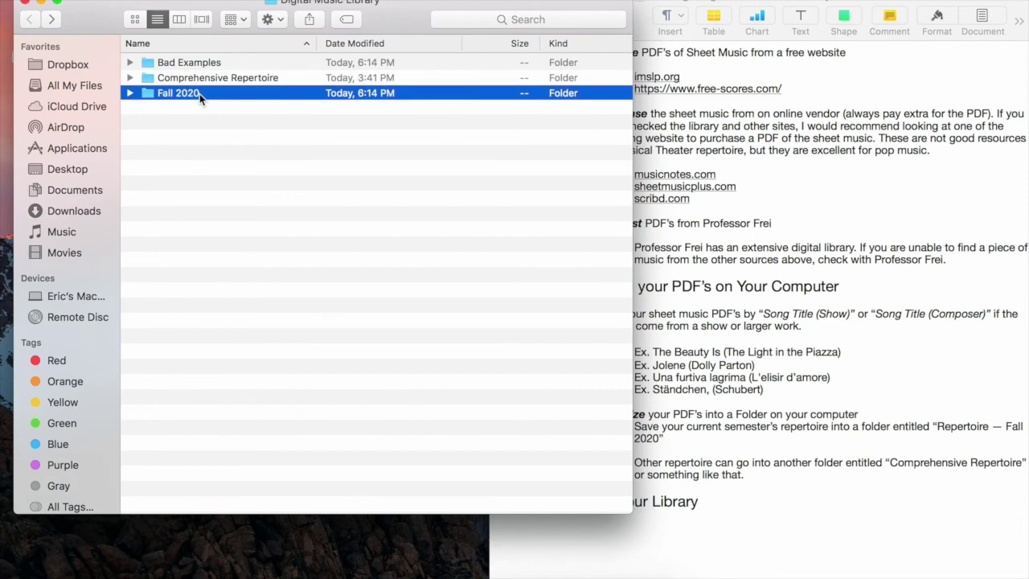
# Open Fall 2020, select all four sheet music PDFs, and drag them out for sharing.
pyautogui.doubleClick(199, 94)
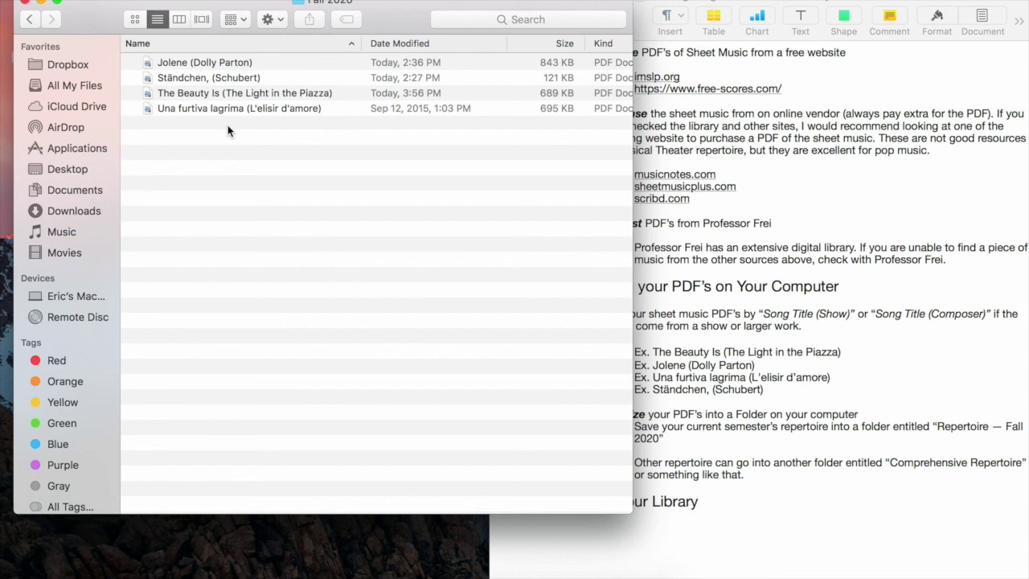
pyautogui.press('super+a')
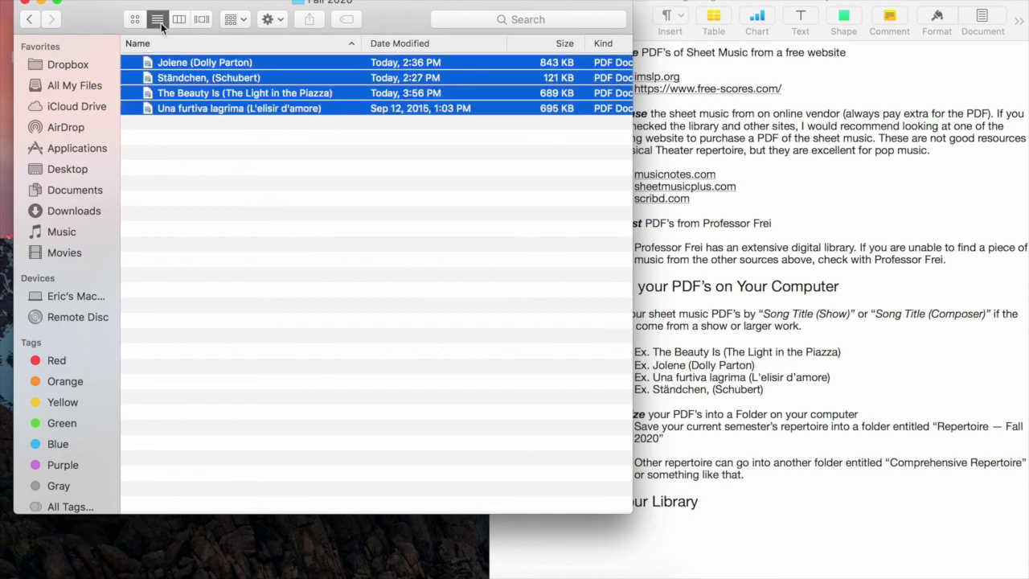
pyautogui.moveTo(188, 64); pyautogui.dragTo(388, 313)
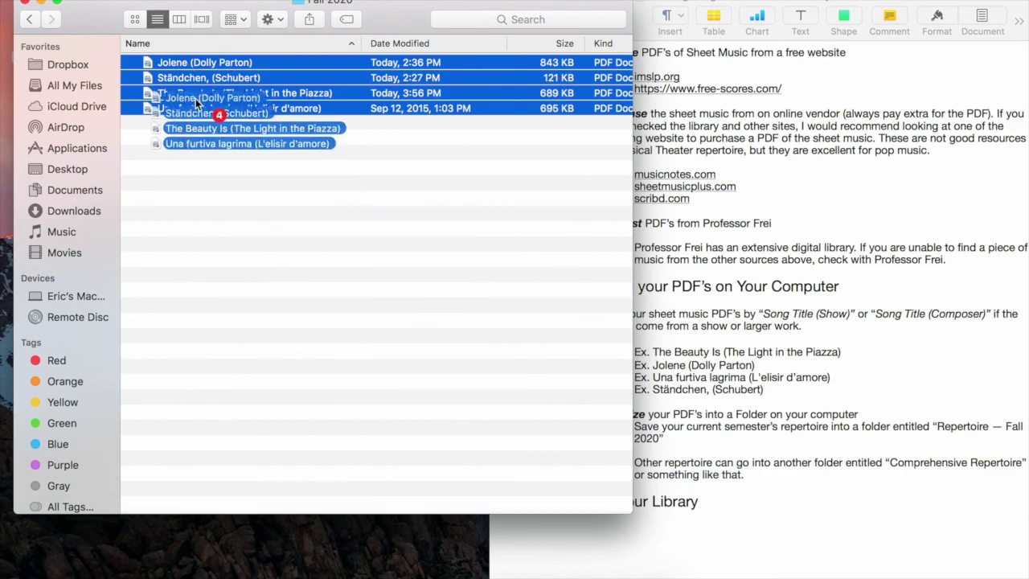